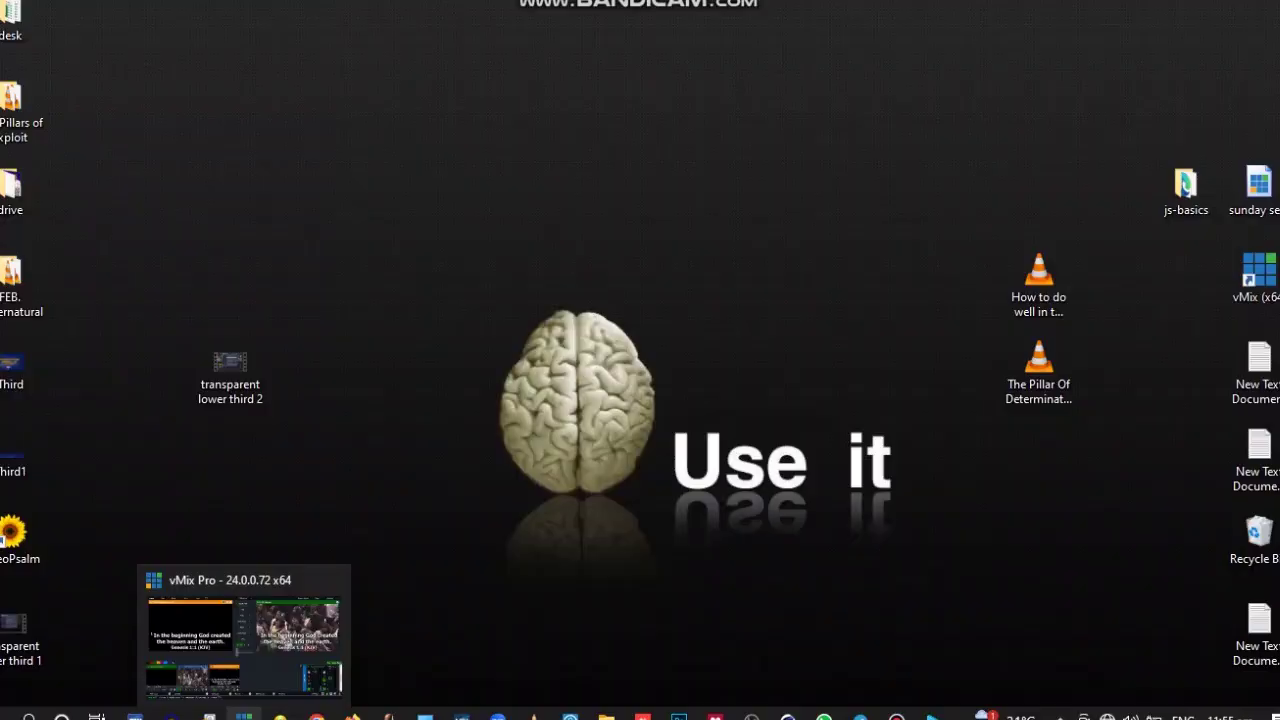
Step: Restore the vMix window from the taskbar to show the inputs and Genesis 1:1 scripture output
left_click(243, 714)
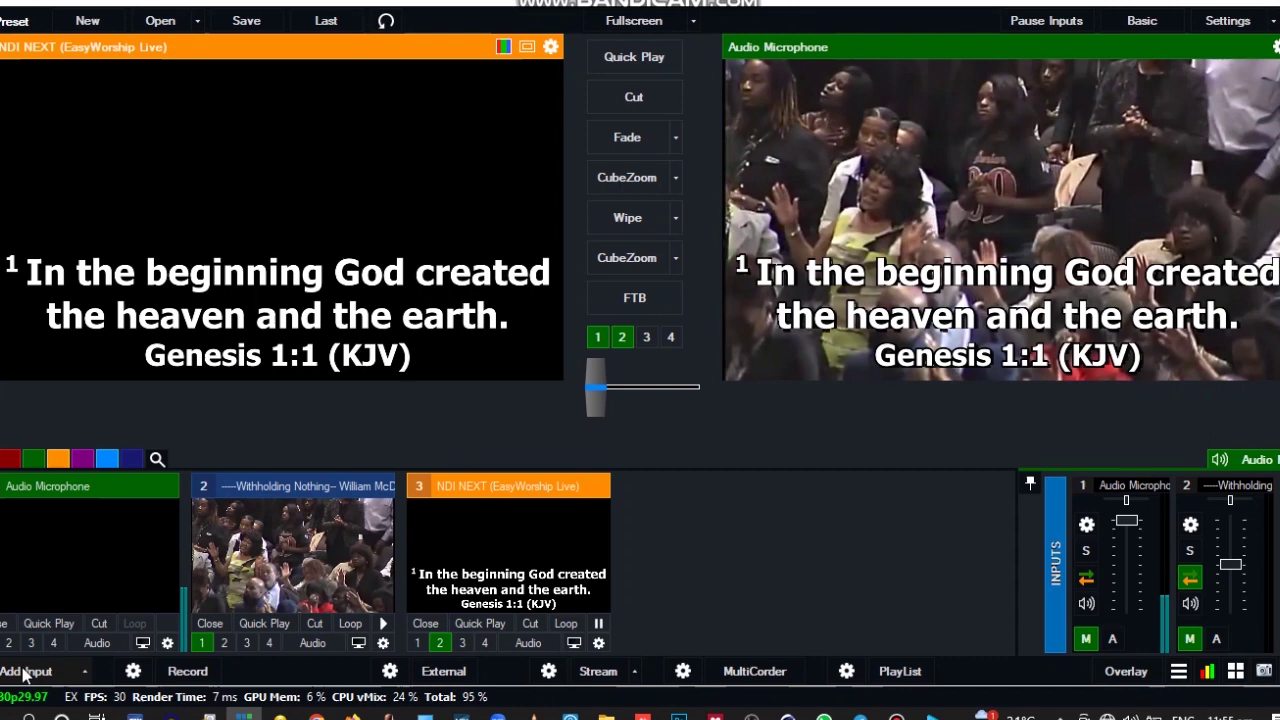
Step: Add a solid Colour input set to dark purple, which becomes input 4
left_click(25, 671)
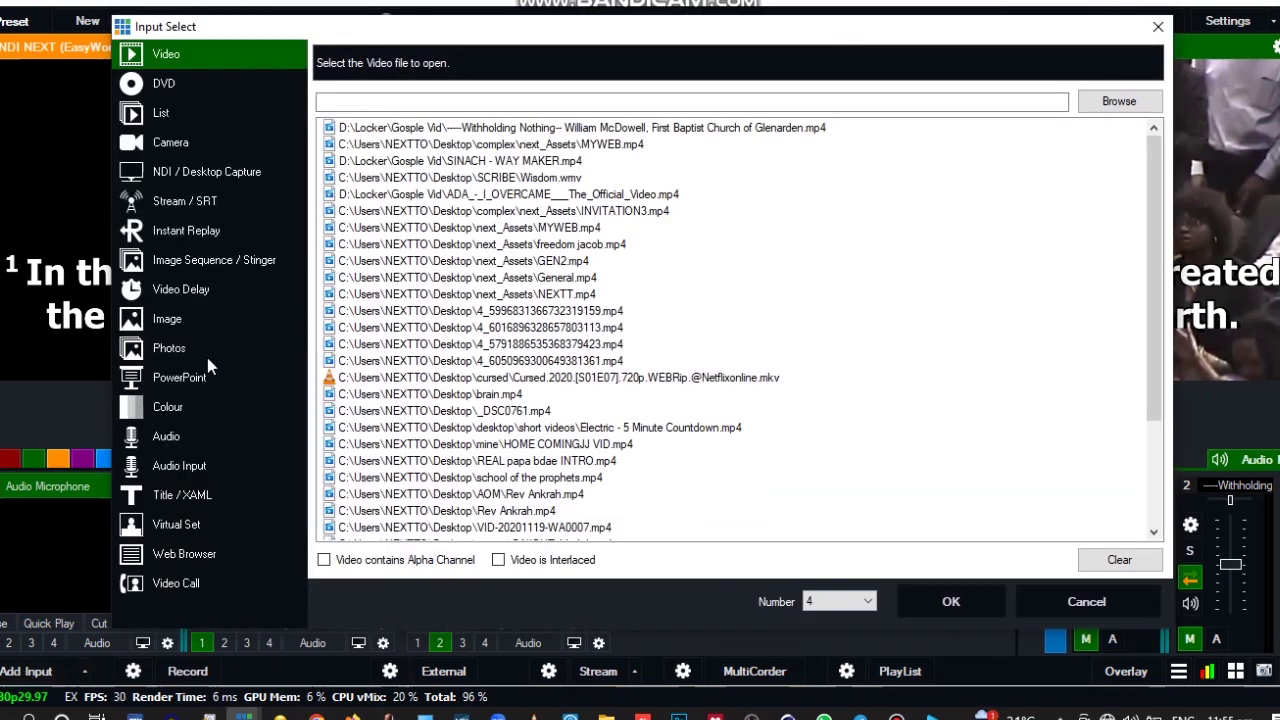
left_click(184, 411)
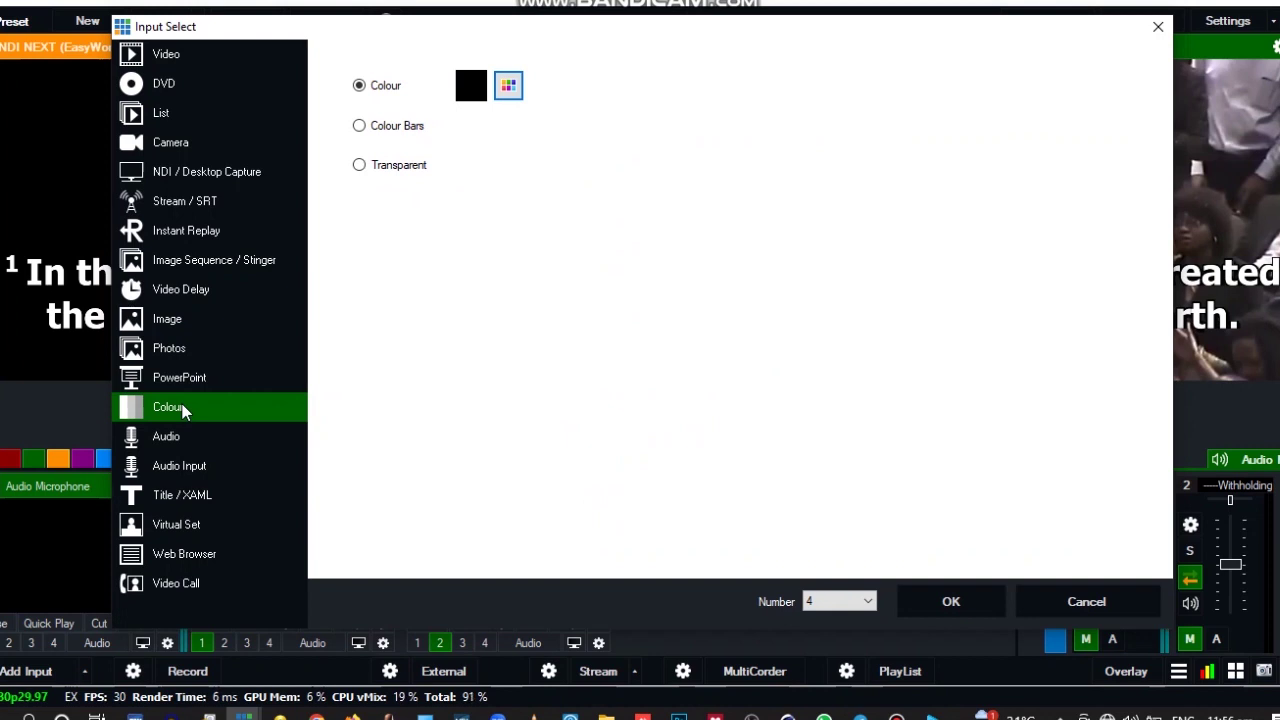
left_click(510, 92)
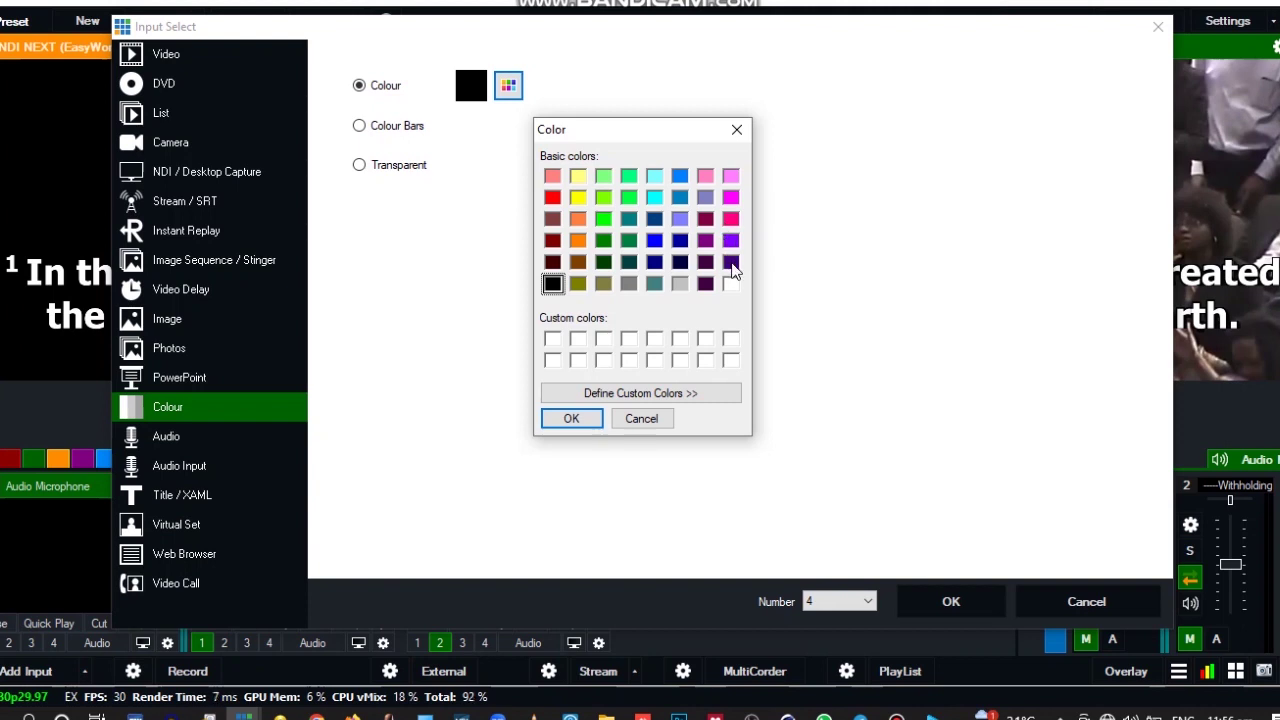
left_click(731, 263)
left_click(577, 424)
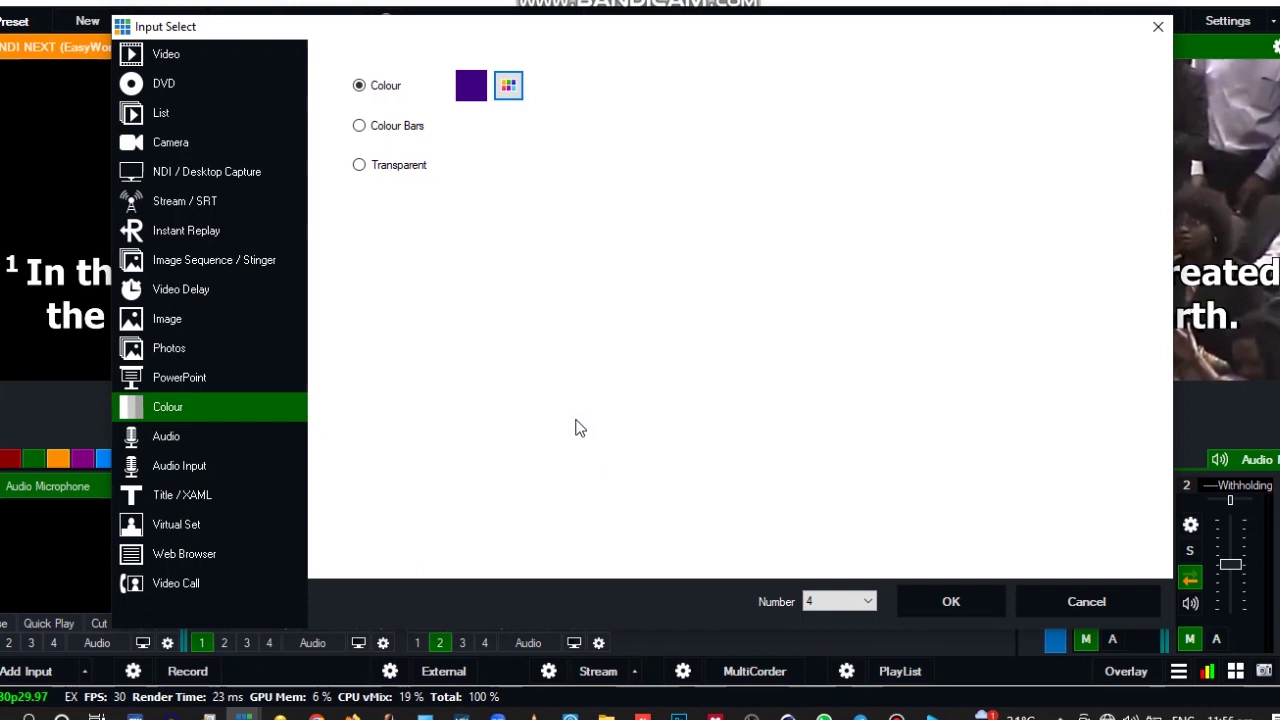
left_click(948, 605)
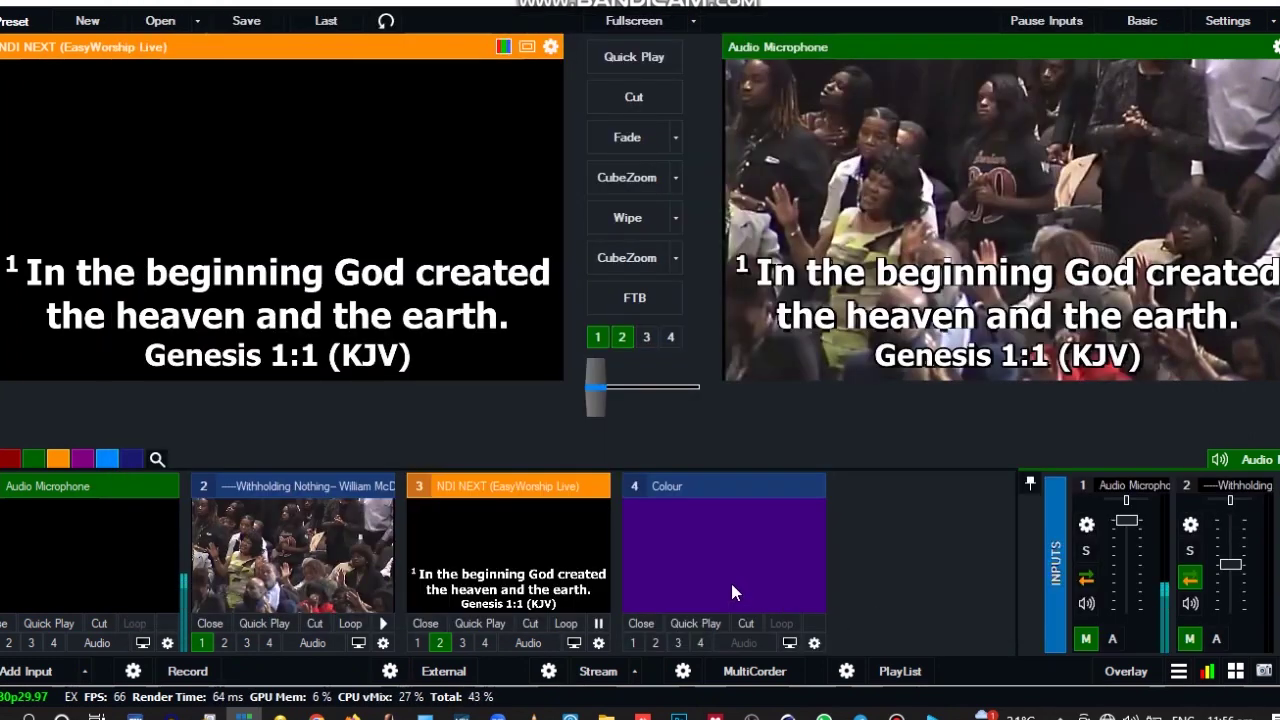
Step: Set Crop Y1 to 648 in input 4's Position settings, leaving a purple bottom band
left_click(815, 643)
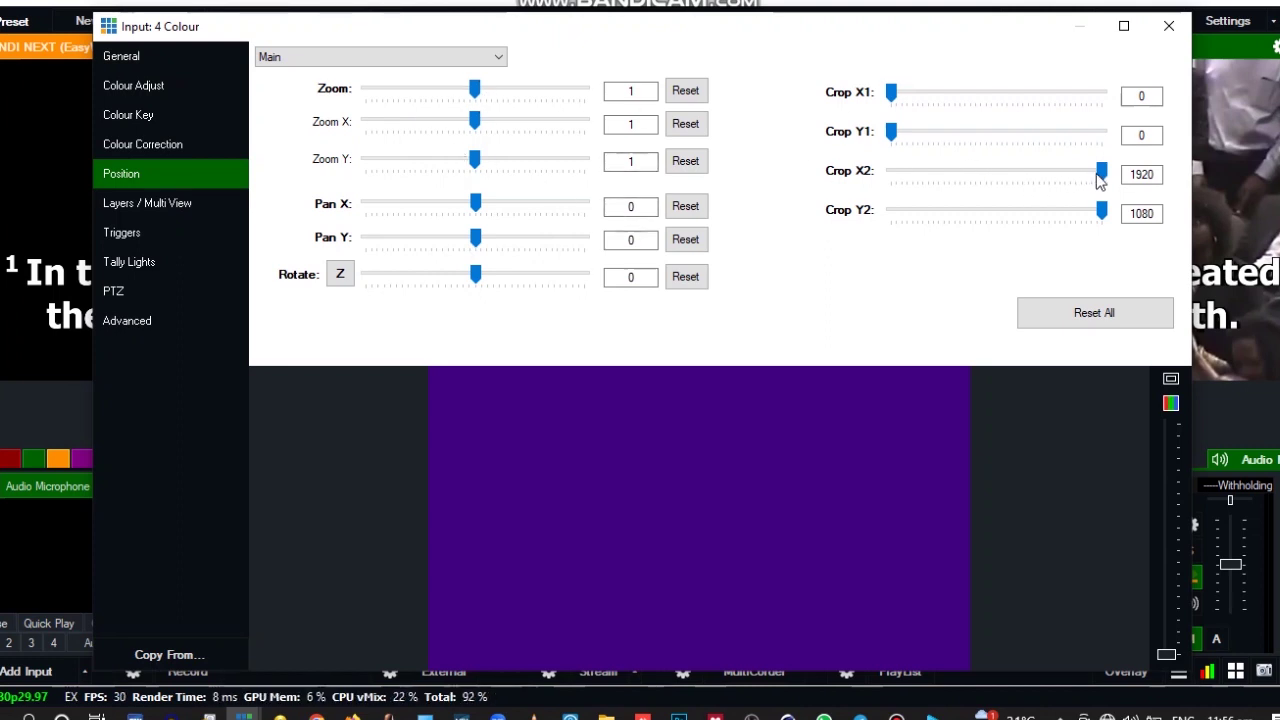
left_click_drag(1101, 172, 1113, 220)
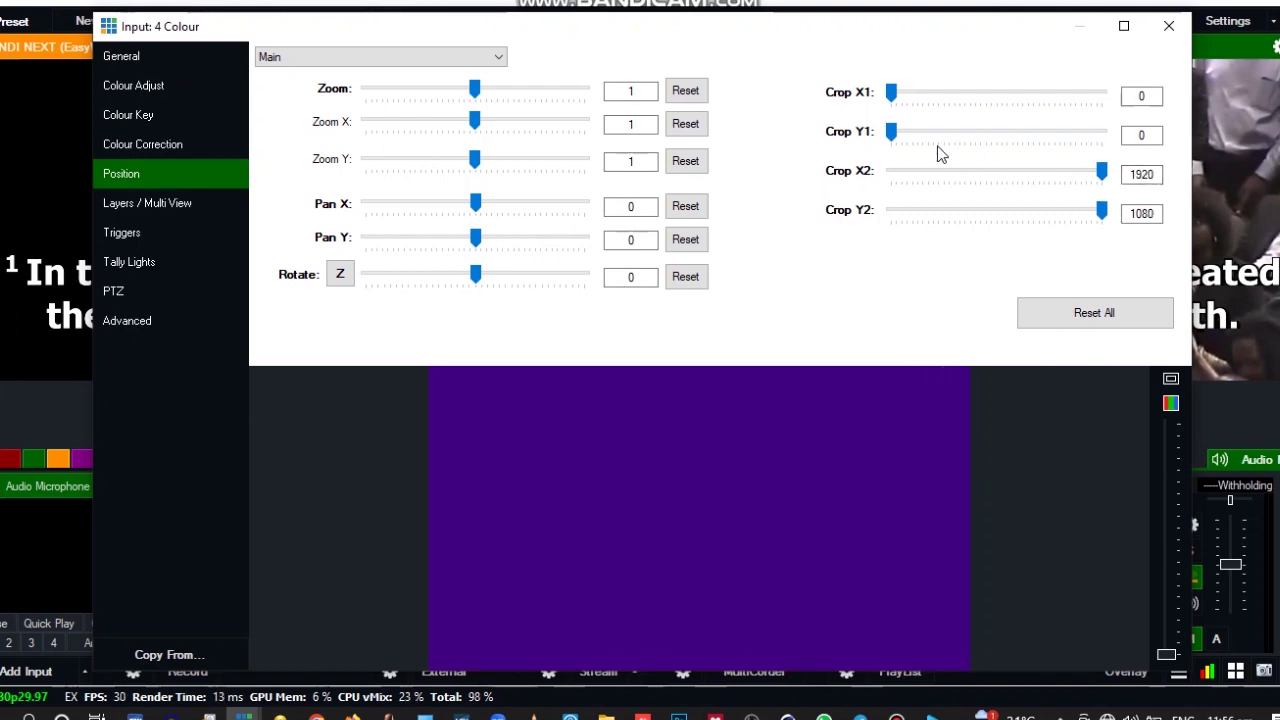
left_click_drag(889, 94, 997, 141)
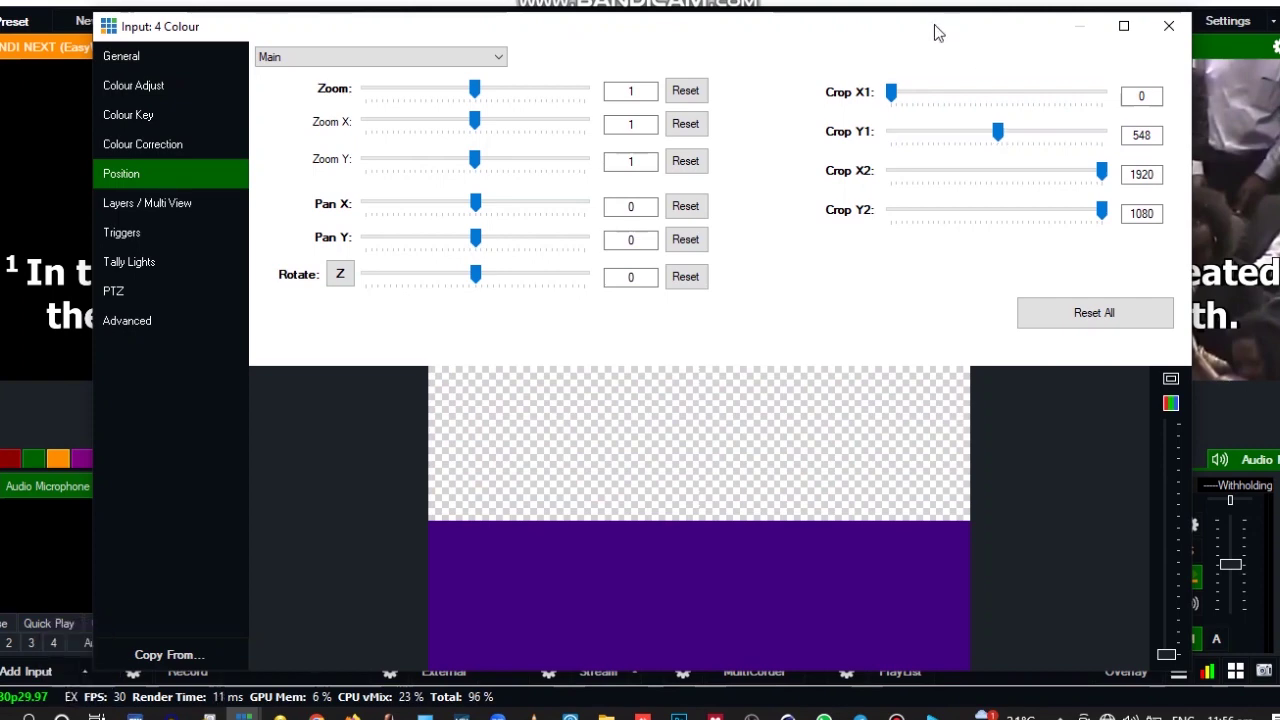
left_click_drag(936, 22, 882, 35)
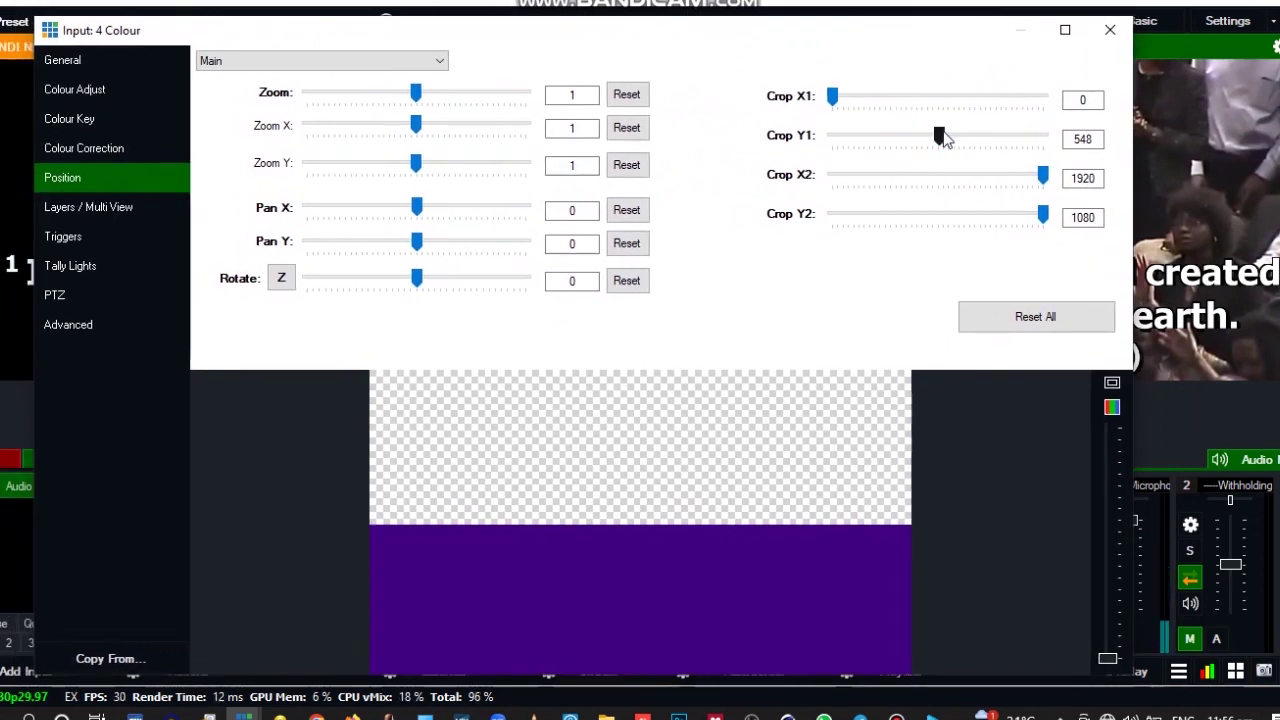
left_click_drag(943, 135, 962, 140)
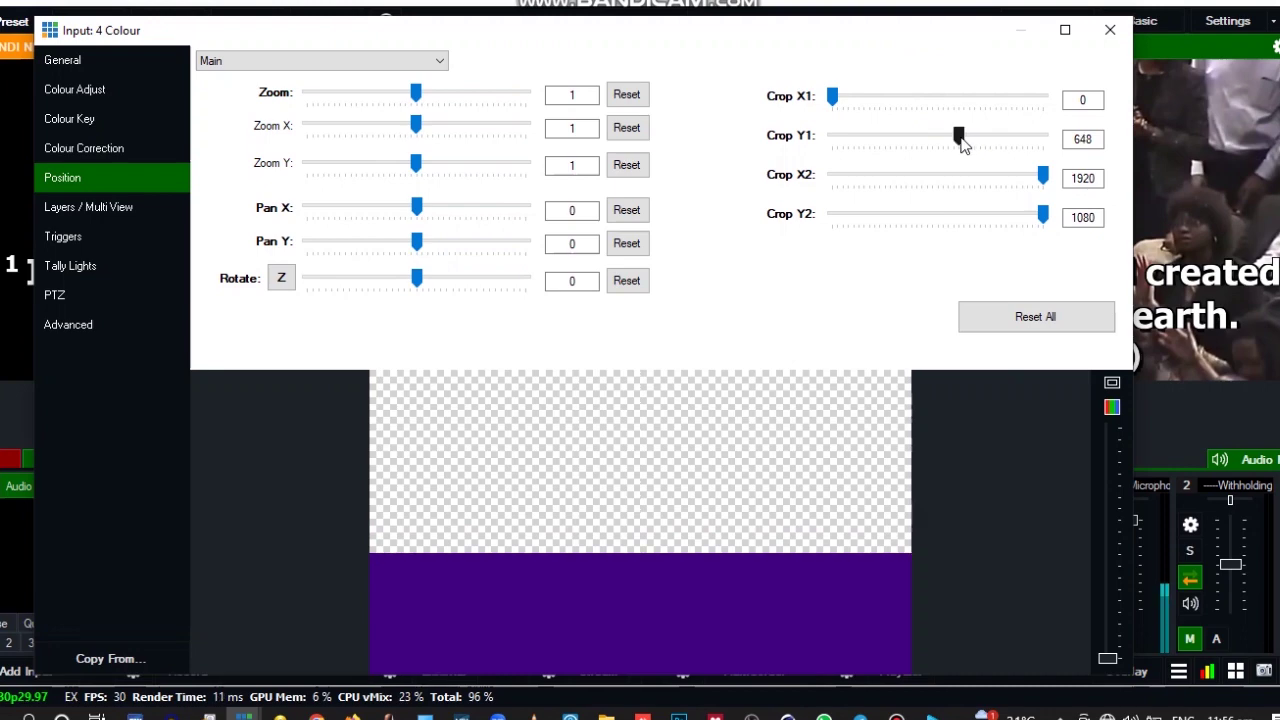
Step: Close the purple input's settings and add a Transparent Colour input as input 5
left_click(1117, 32)
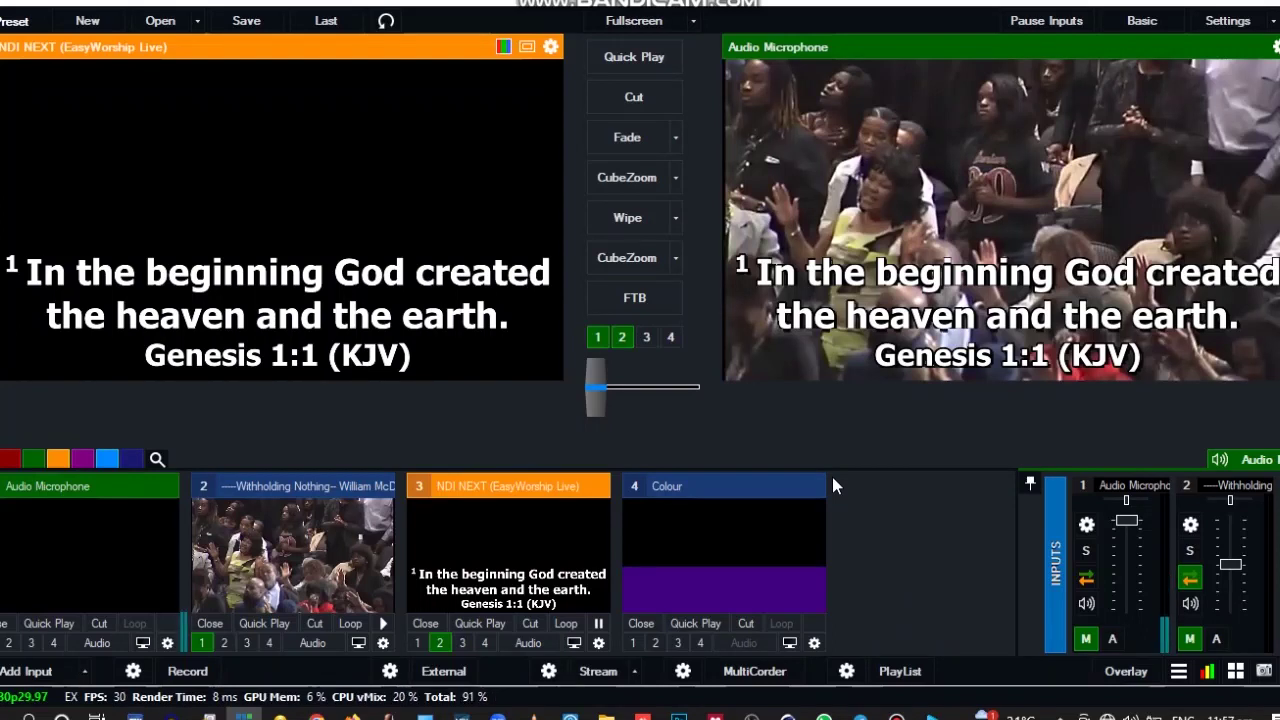
left_click(30, 676)
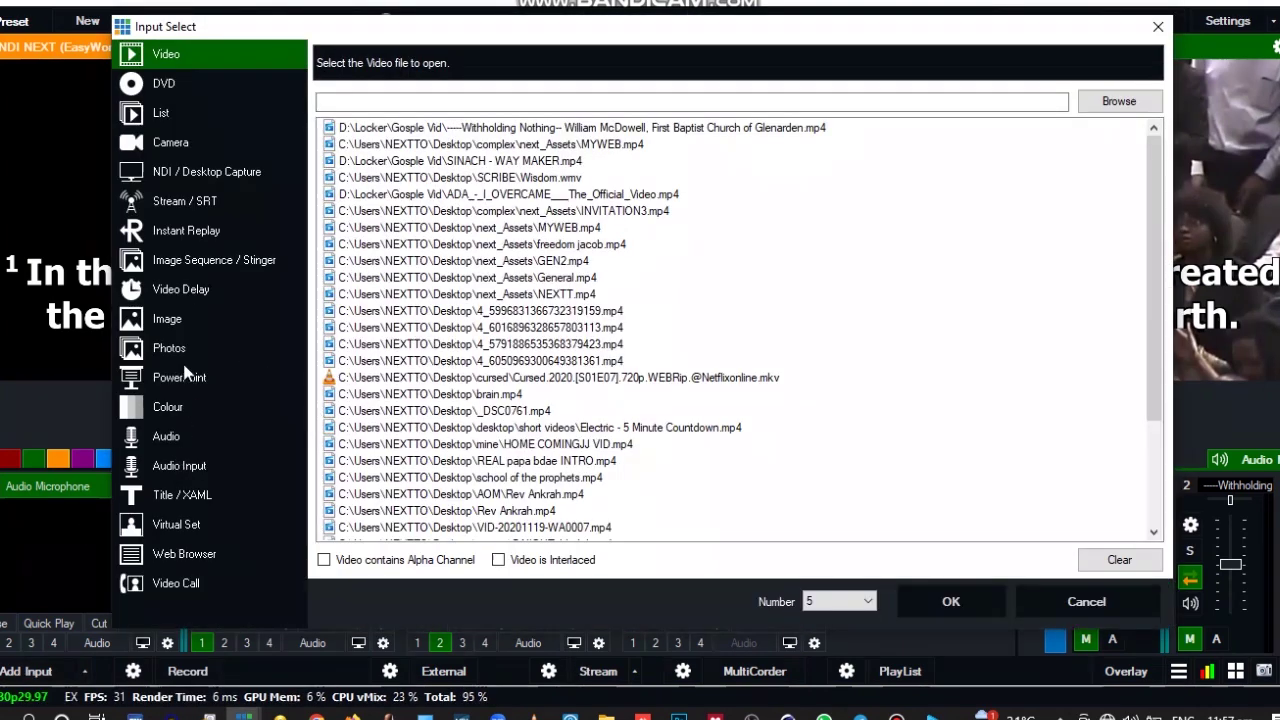
left_click(199, 410)
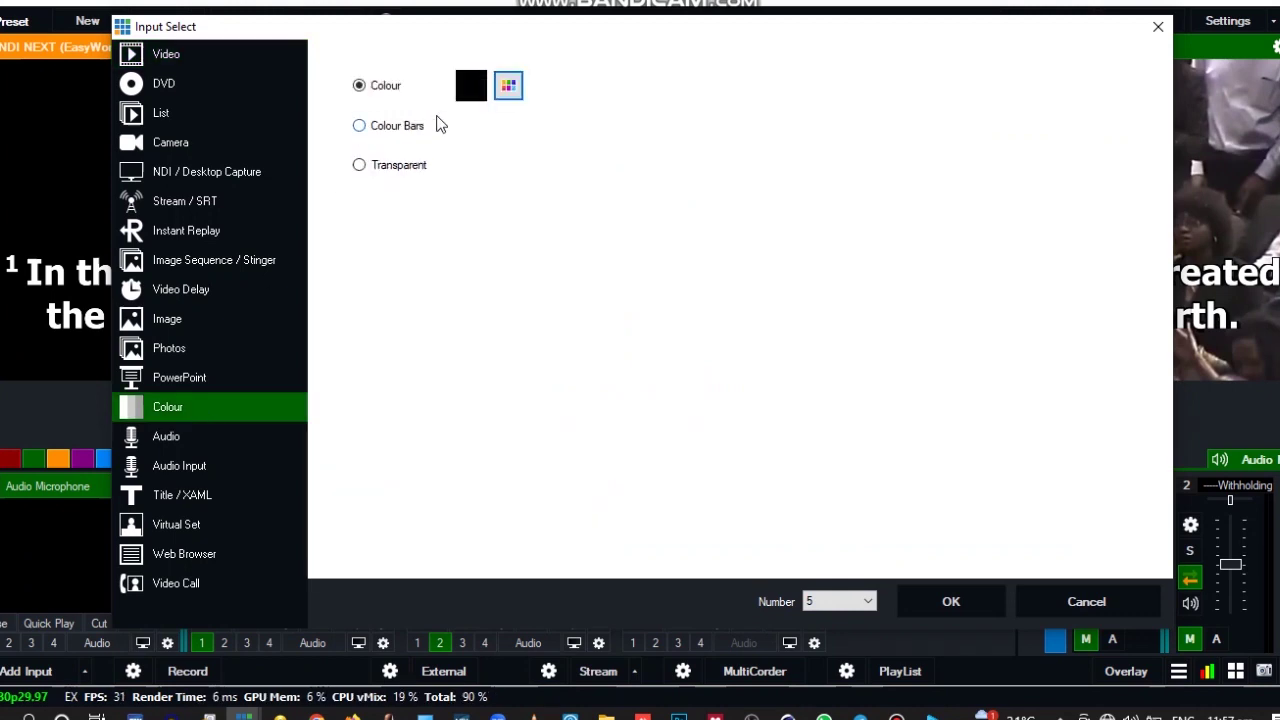
left_click(364, 171)
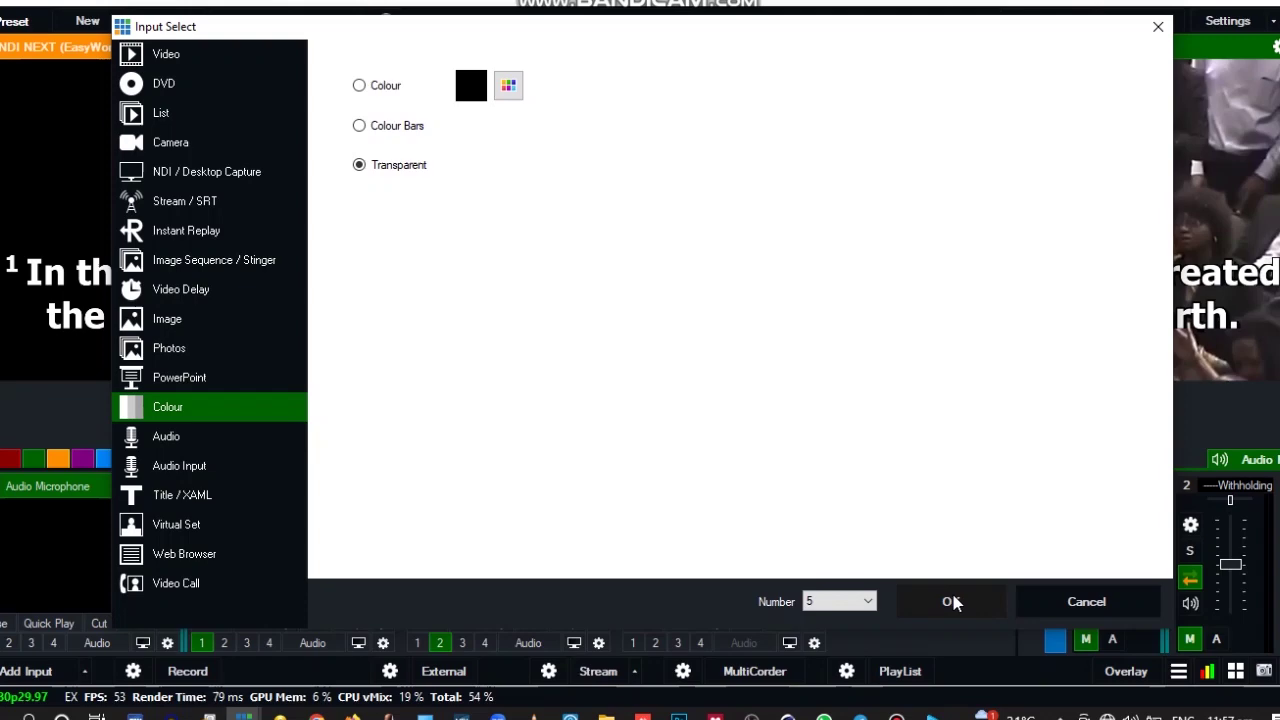
left_click(951, 602)
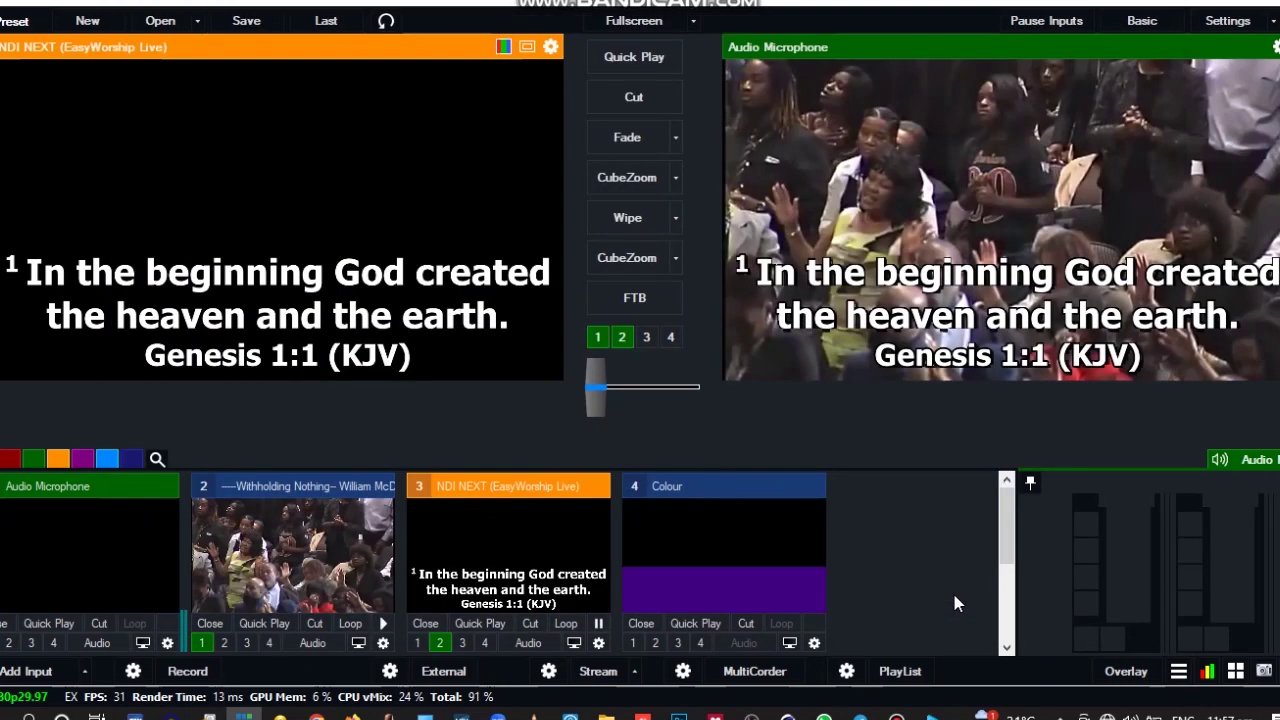
Step: In input 5's Layers settings, set layer 1 to 4 Colour and layer 2 to 3 NDI NEXT
scroll(1010, 547, "down", 1)
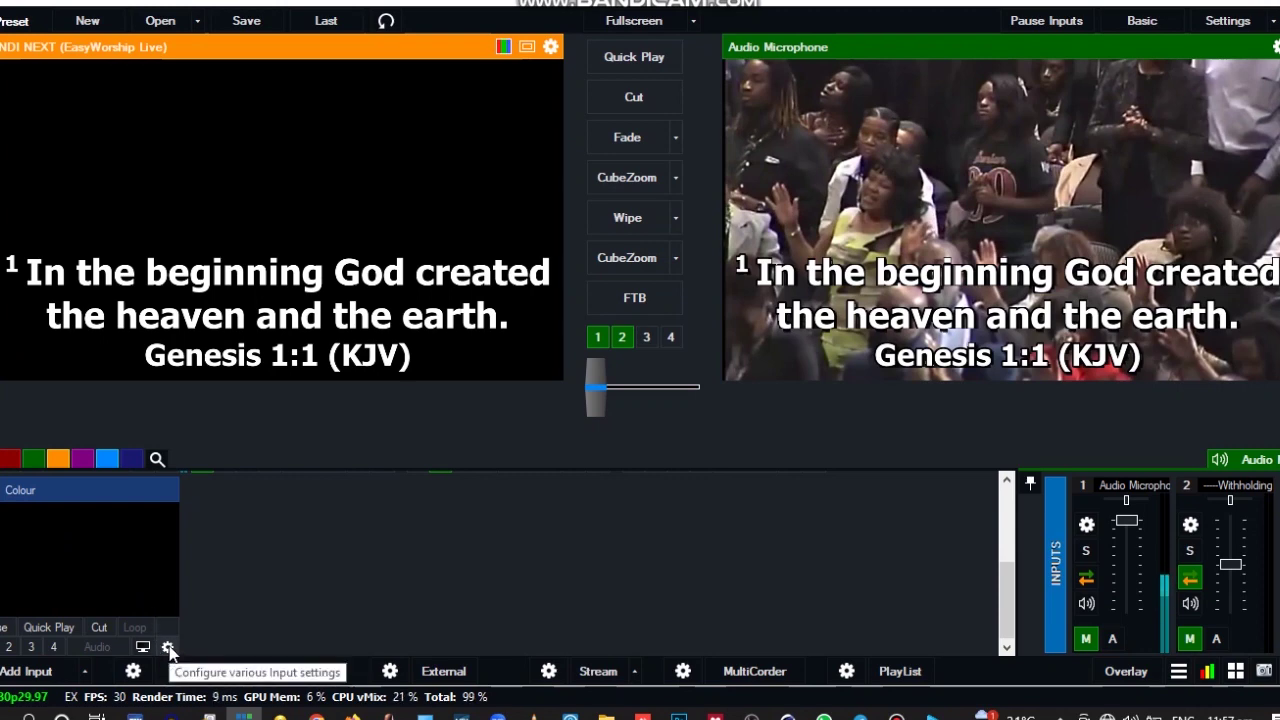
left_click(168, 648)
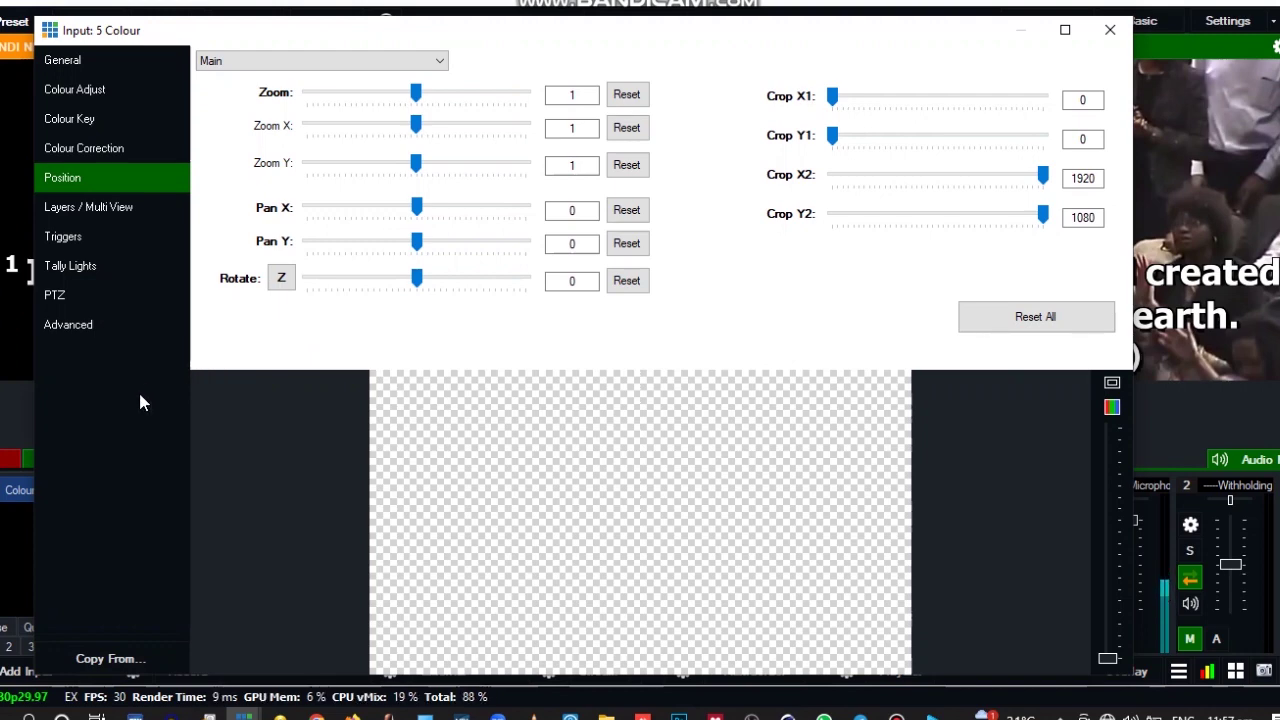
left_click(109, 213)
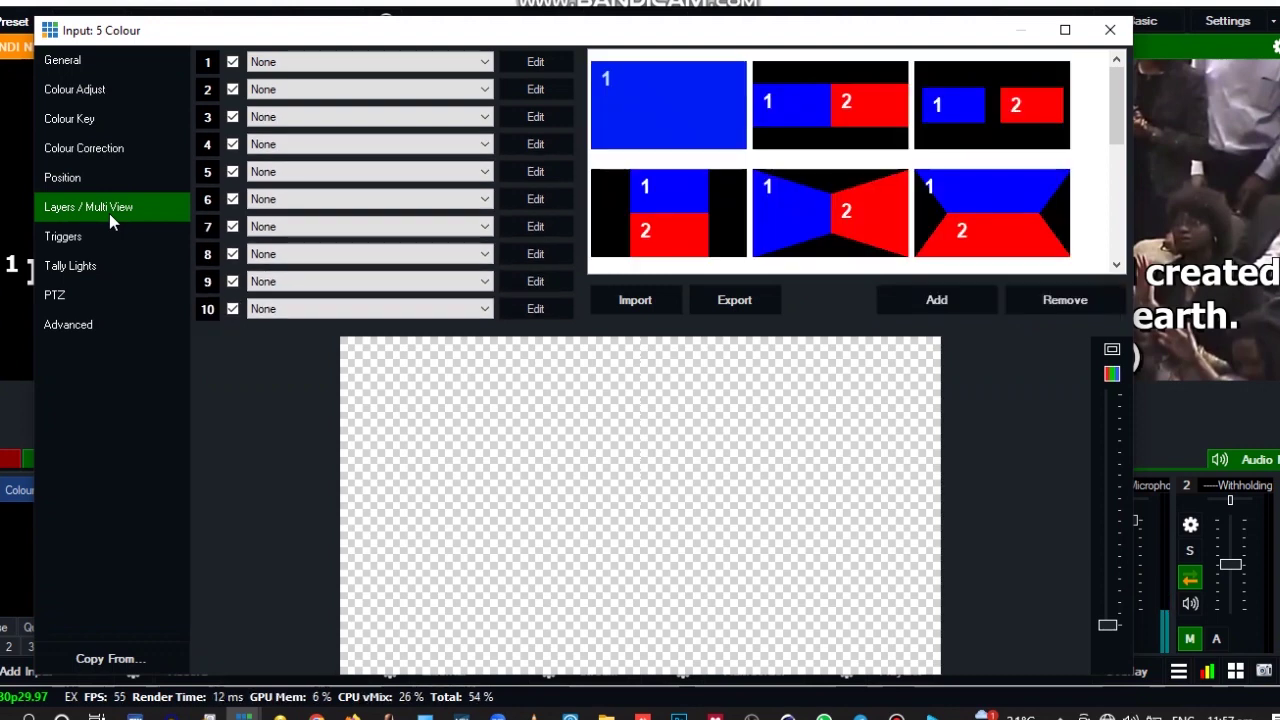
left_click(481, 64)
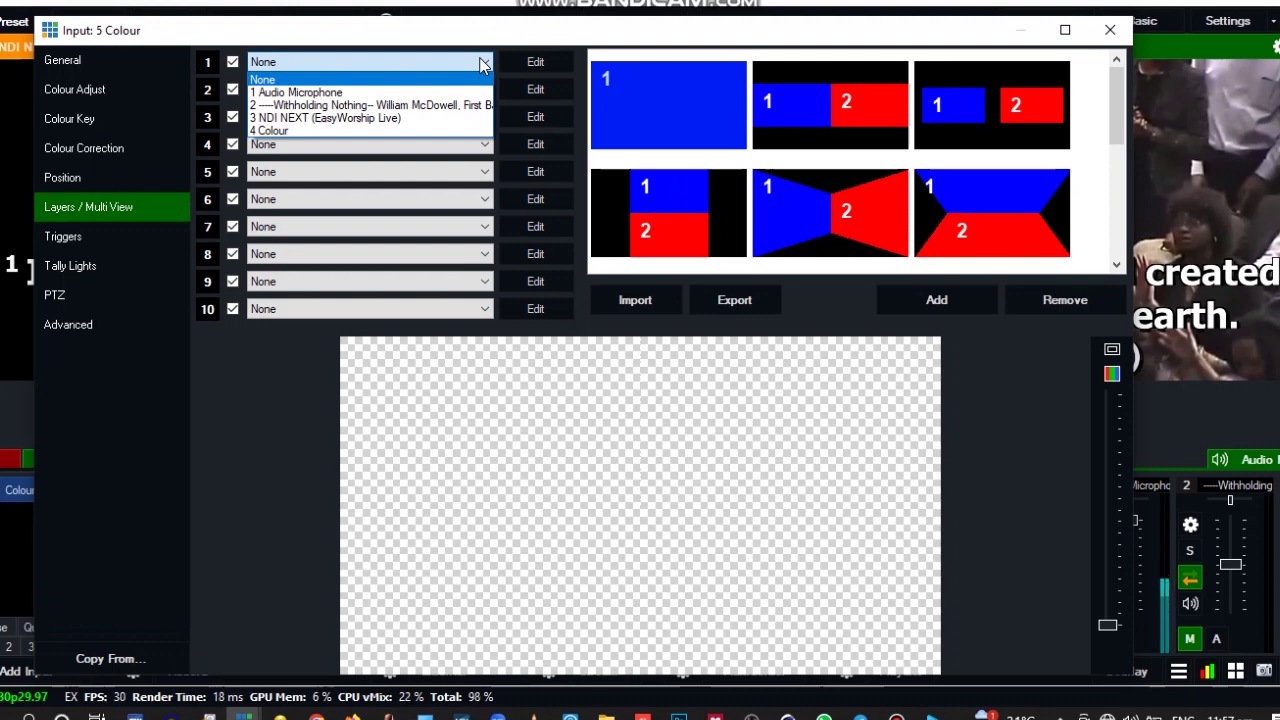
left_click(390, 131)
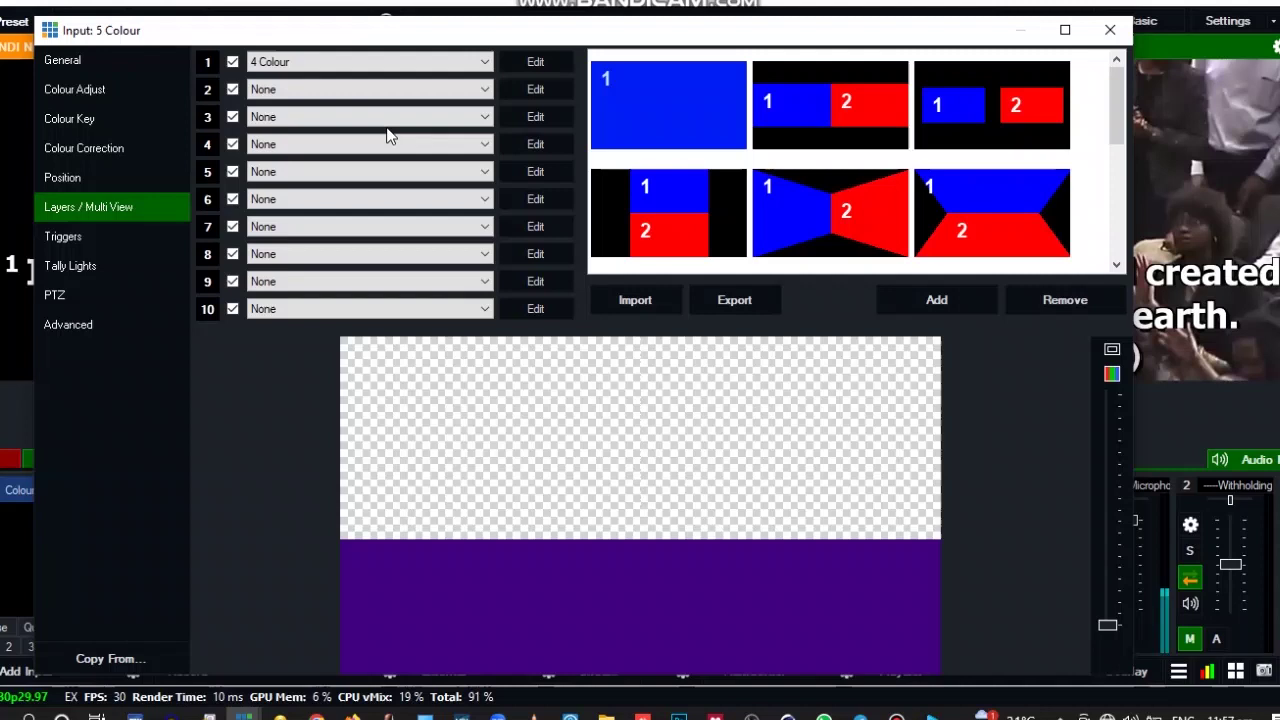
left_click(470, 92)
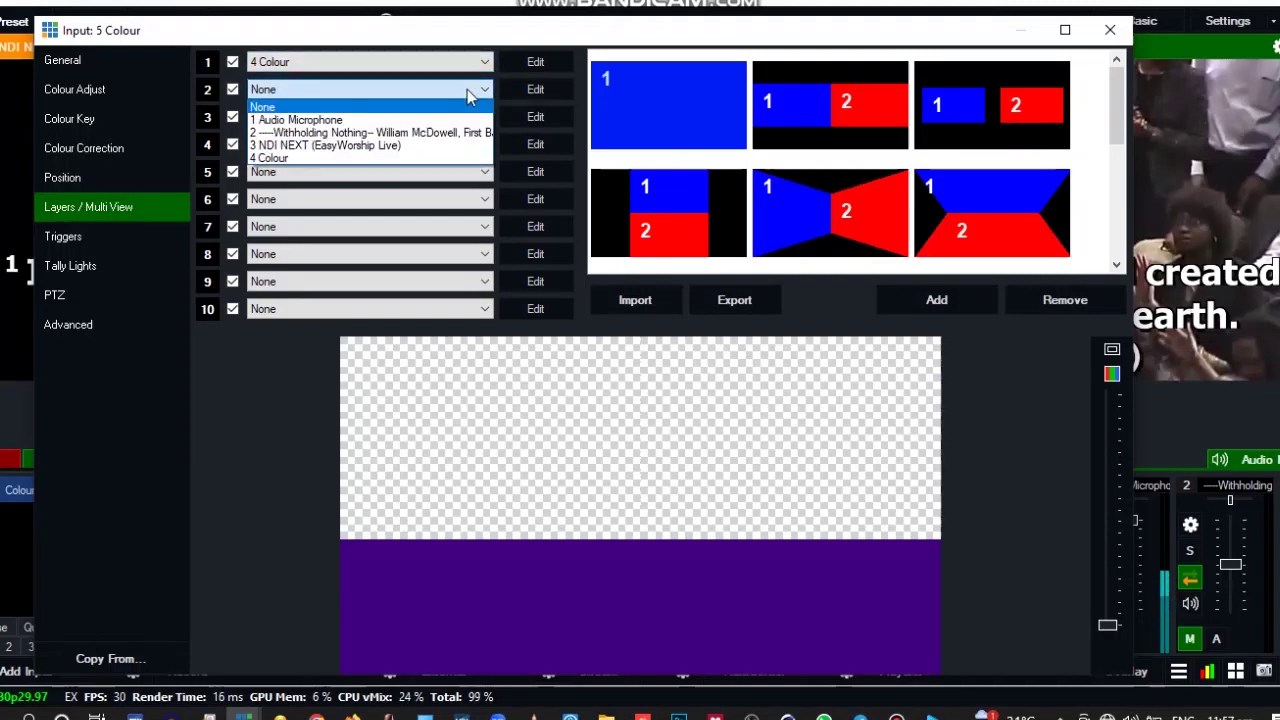
left_click(386, 146)
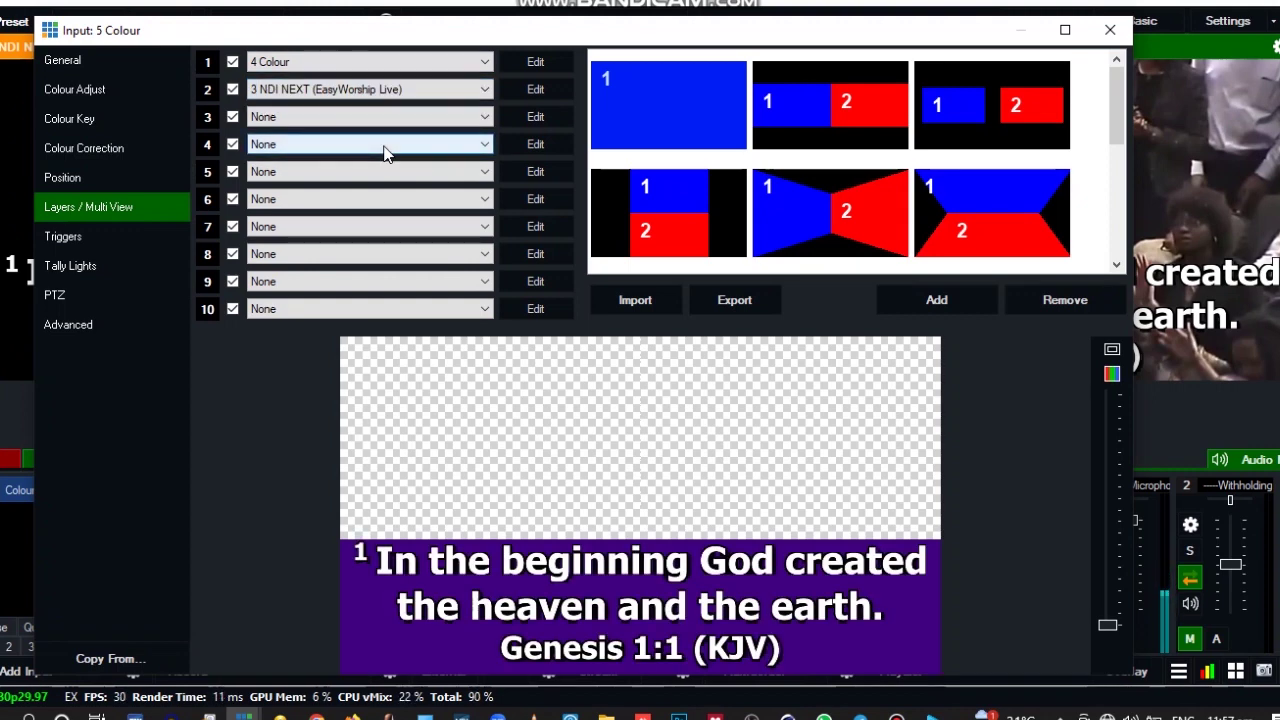
left_click(1114, 33)
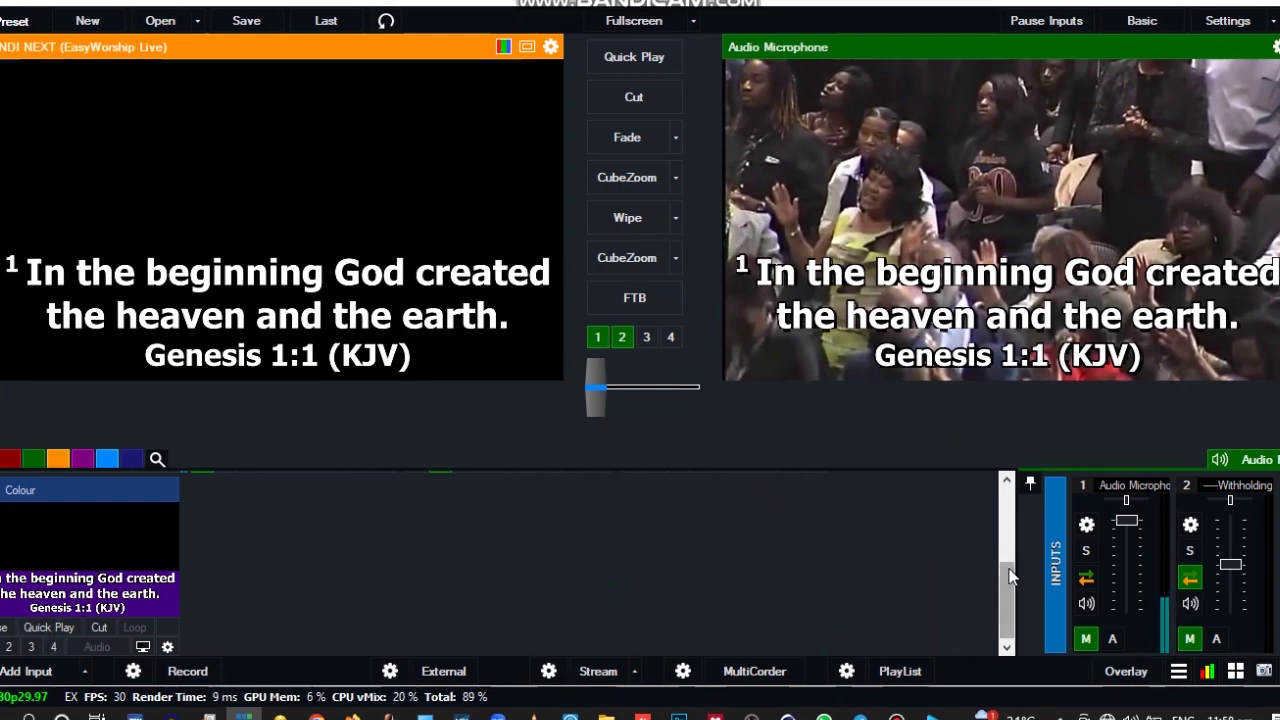
Step: Turn off overlay 2 on the NDI NEXT input and turn on overlay 2 for the Colour composite
left_click_drag(1007, 600, 1011, 537)
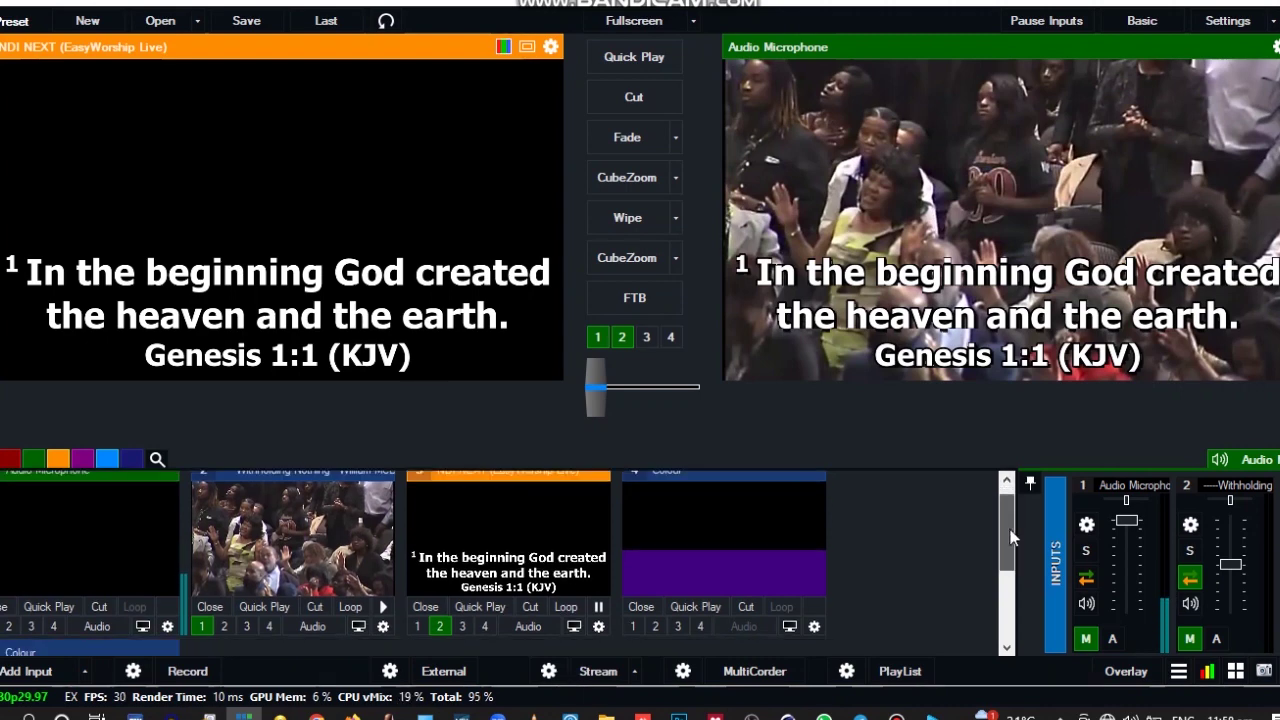
left_click(438, 626)
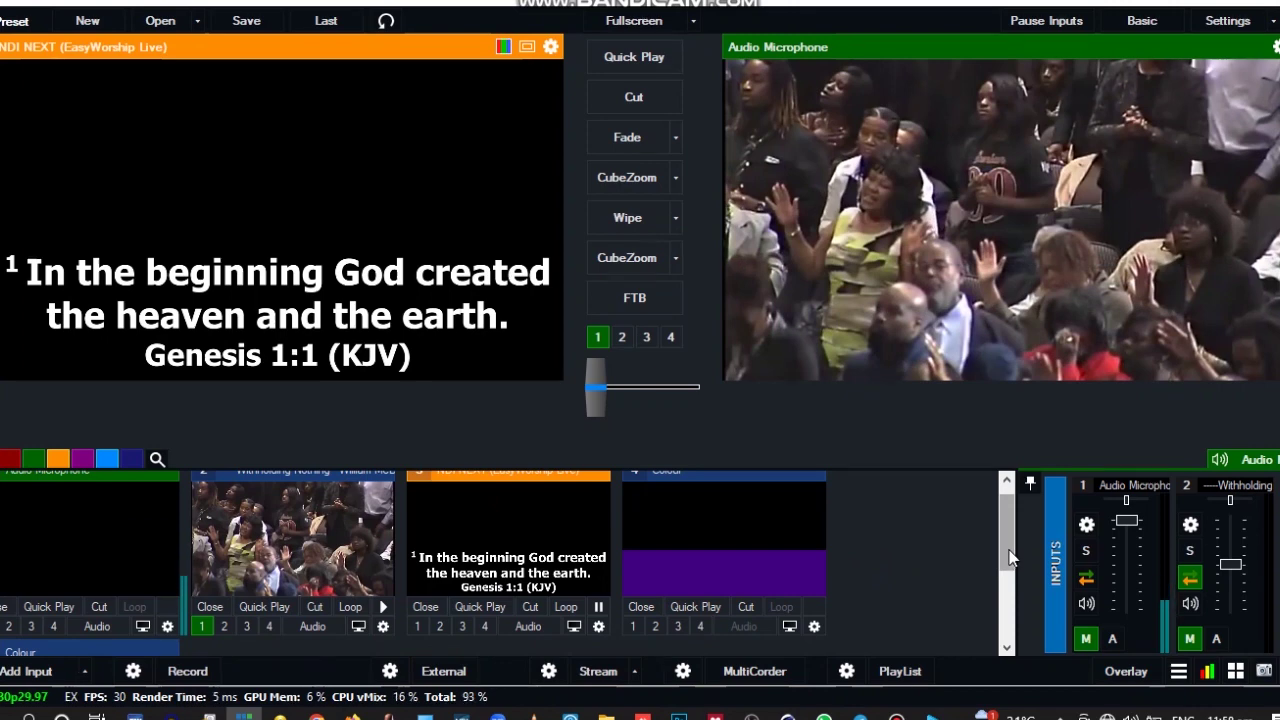
scroll(1010, 558, "down", 1)
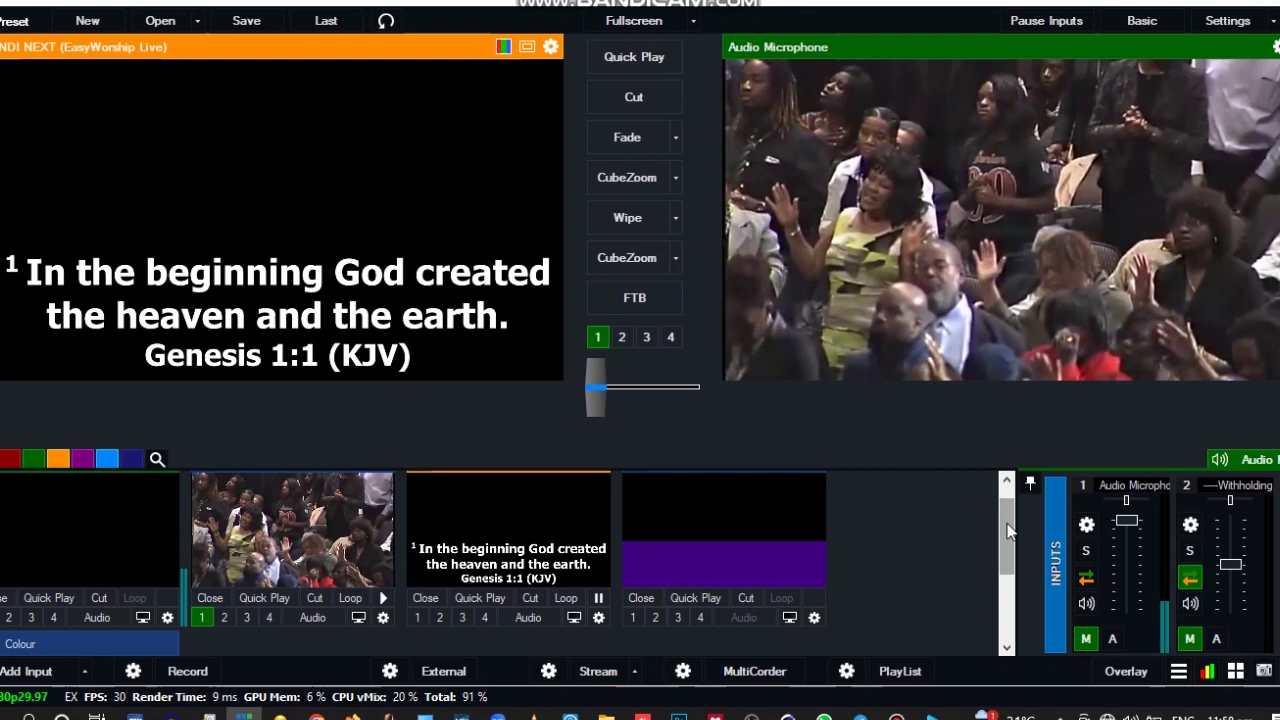
left_click_drag(1008, 532, 1010, 606)
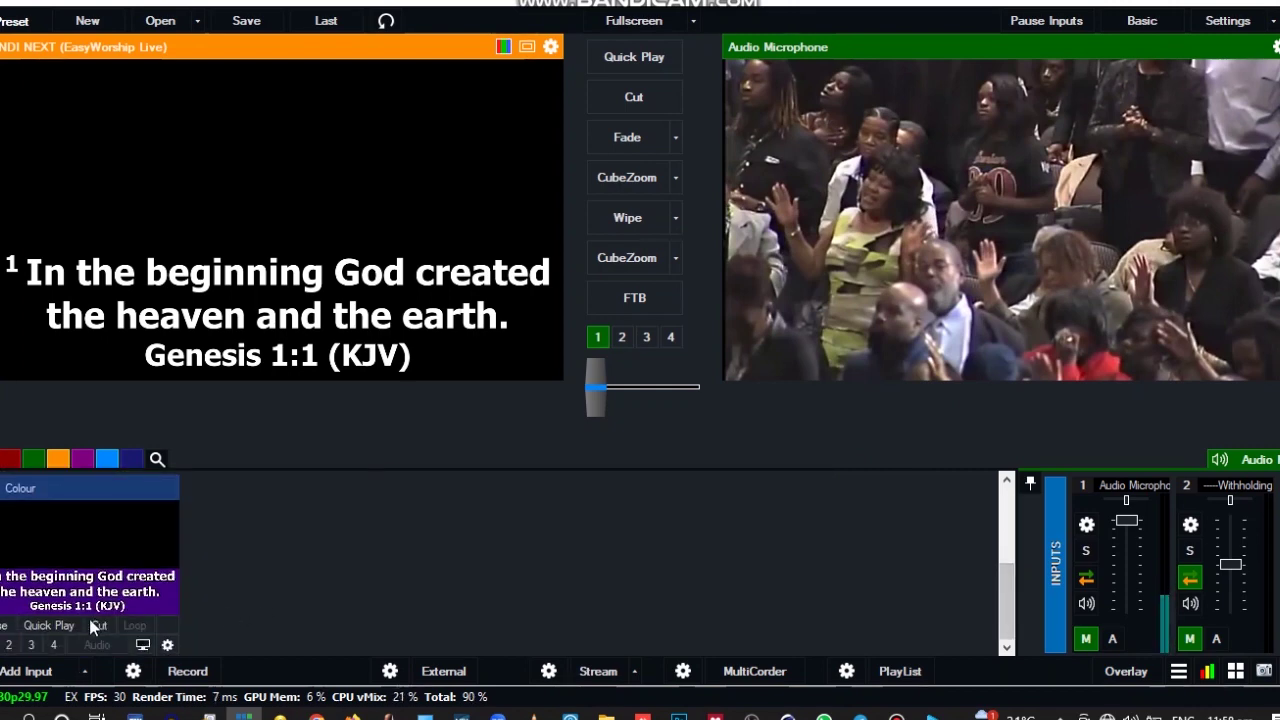
left_click(10, 646)
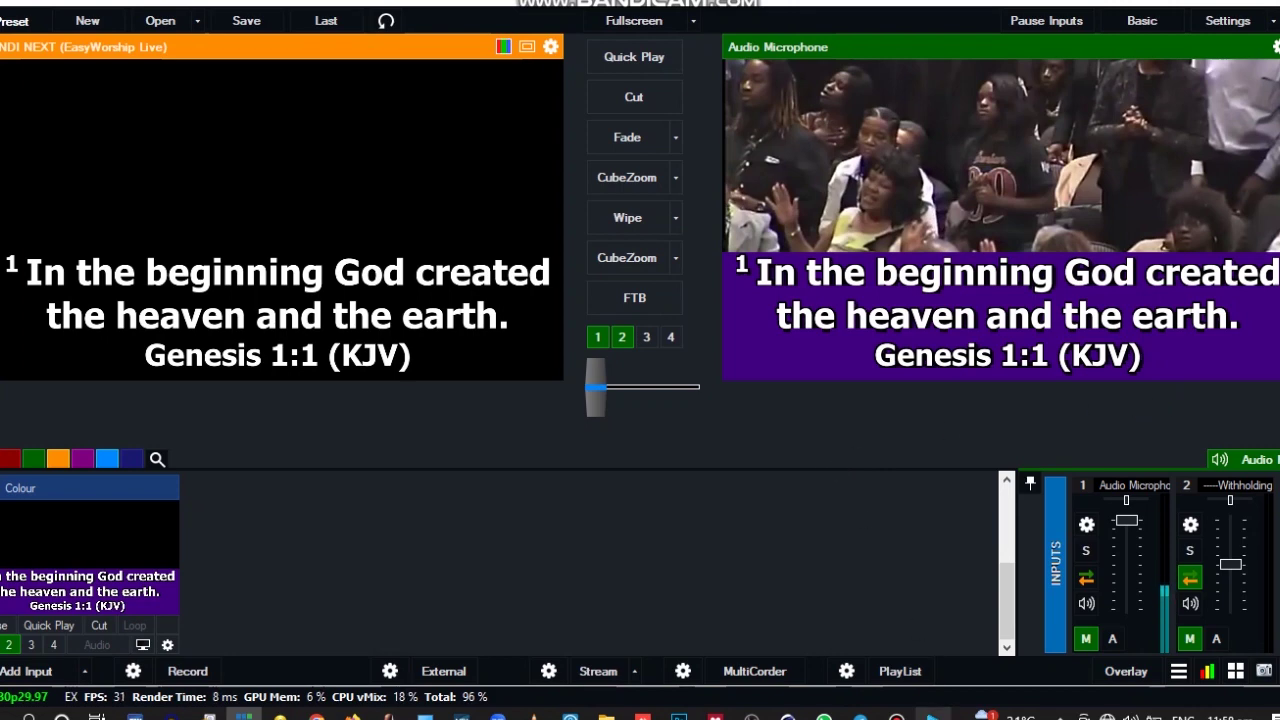
key("alt+Tab")
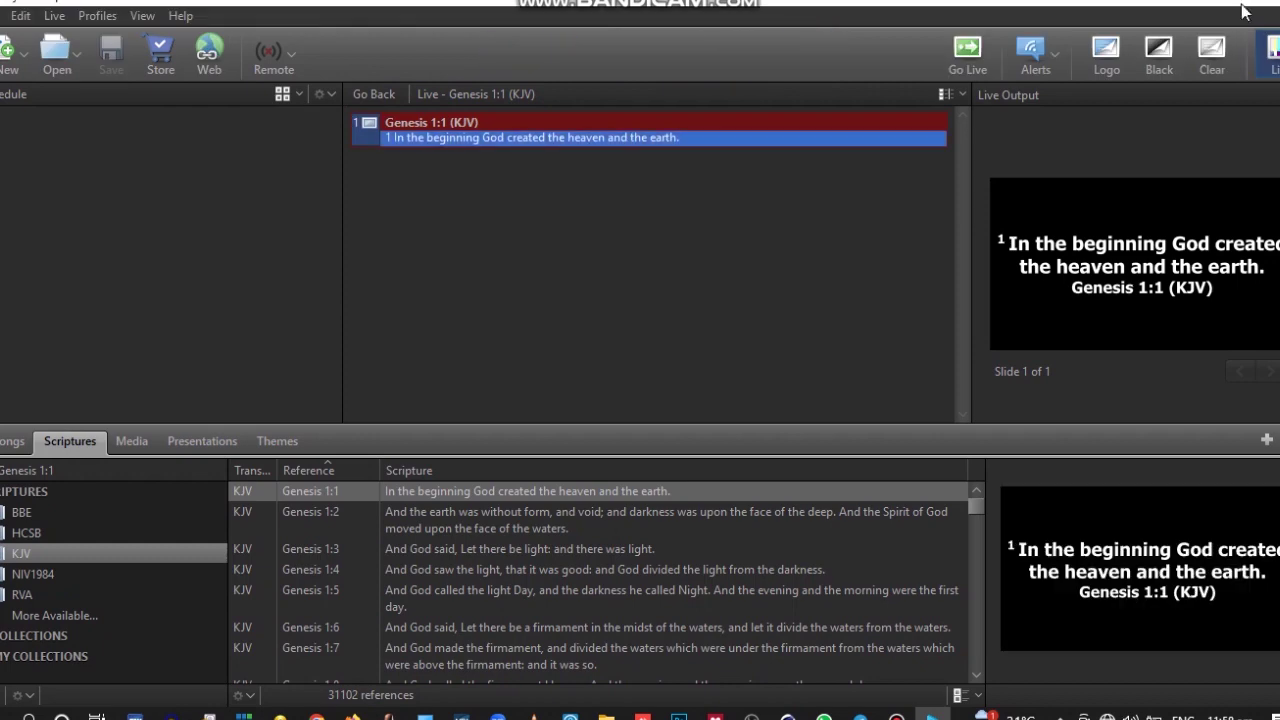
left_click(1244, 12)
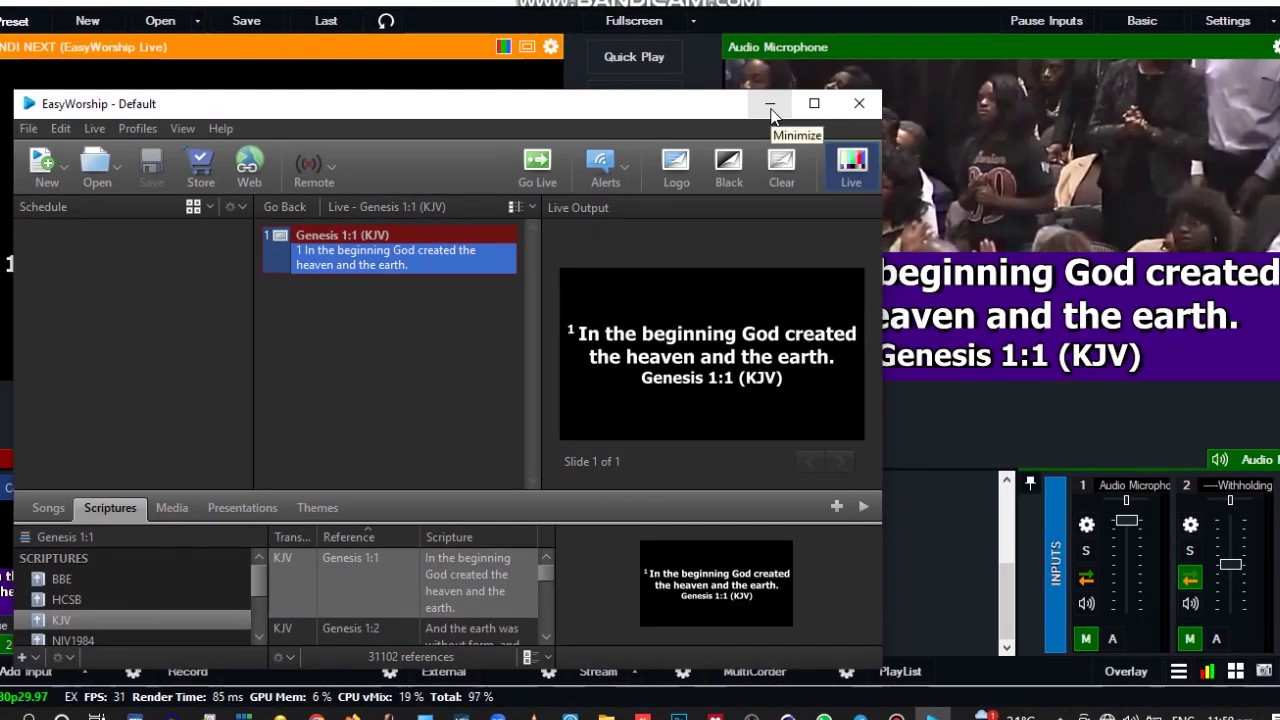
left_click(770, 105)
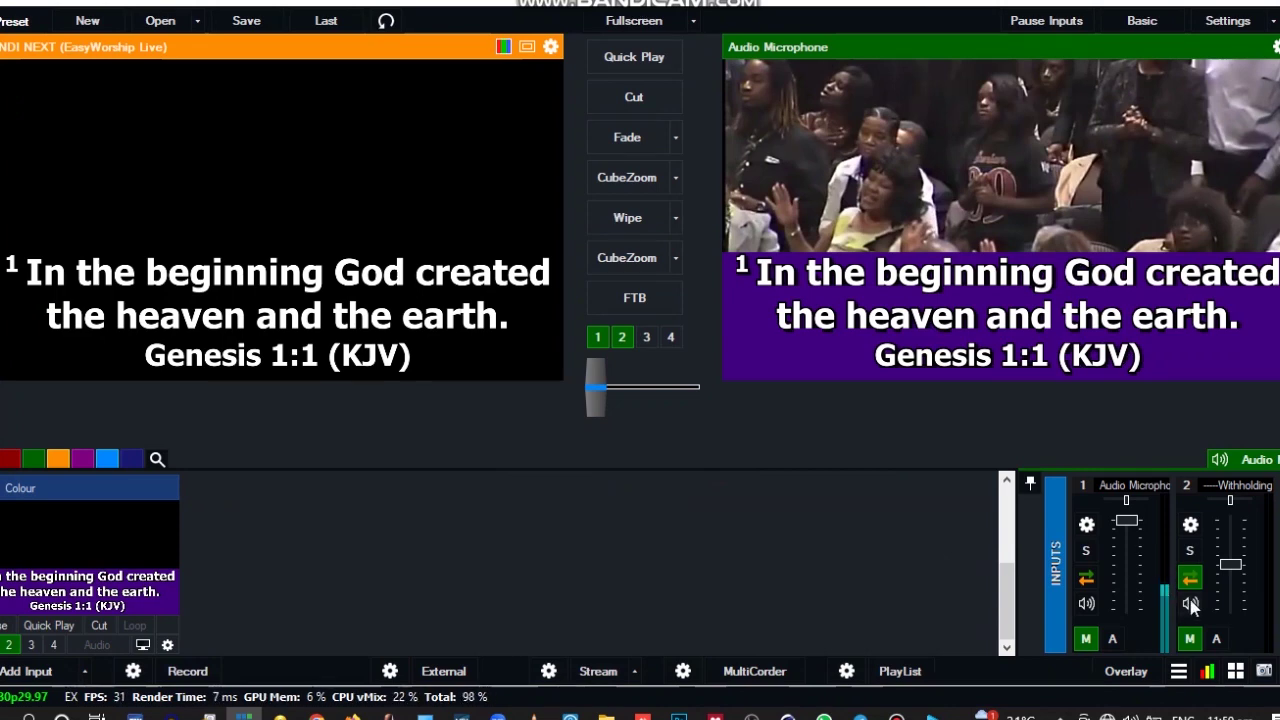
Step: Play input 2's worship video beneath the Genesis 1:1 purple lower third
left_click_drag(1002, 584, 1000, 477)
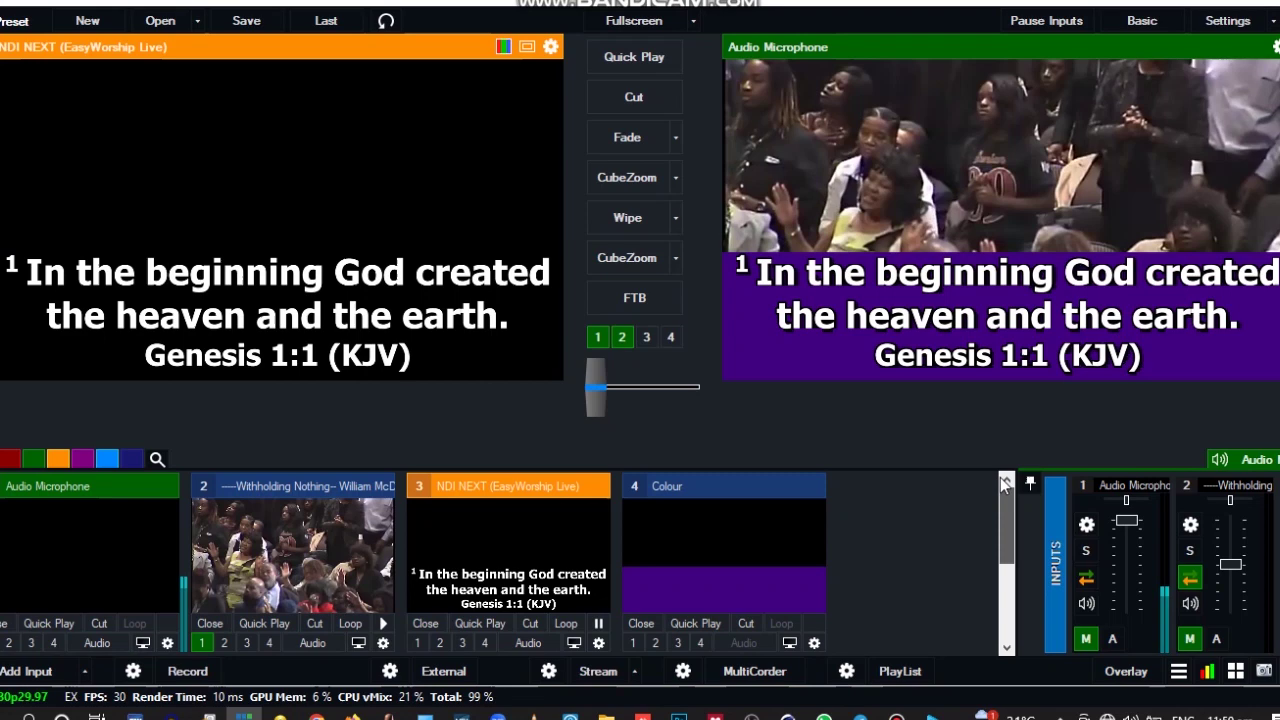
left_click(381, 626)
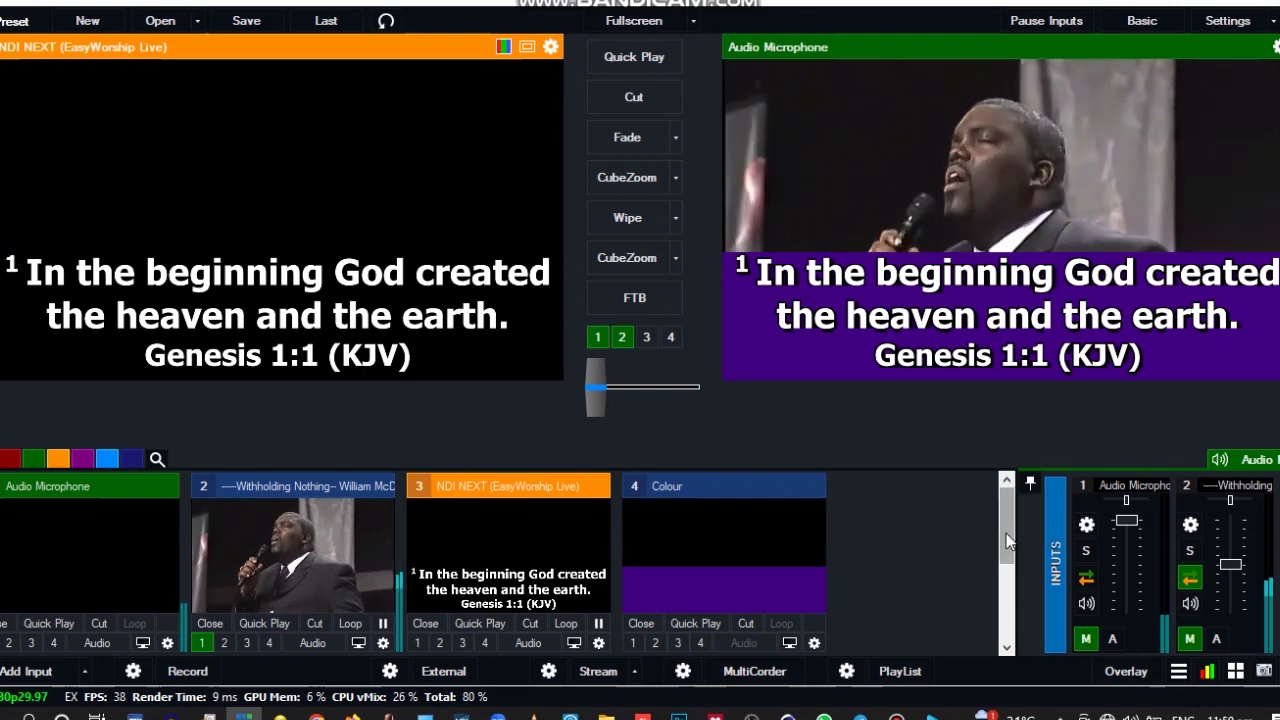
mouse_move(1007, 541)
left_mouse_down()
mouse_move(1008, 632)
mouse_move(1000, 527)
left_mouse_up()
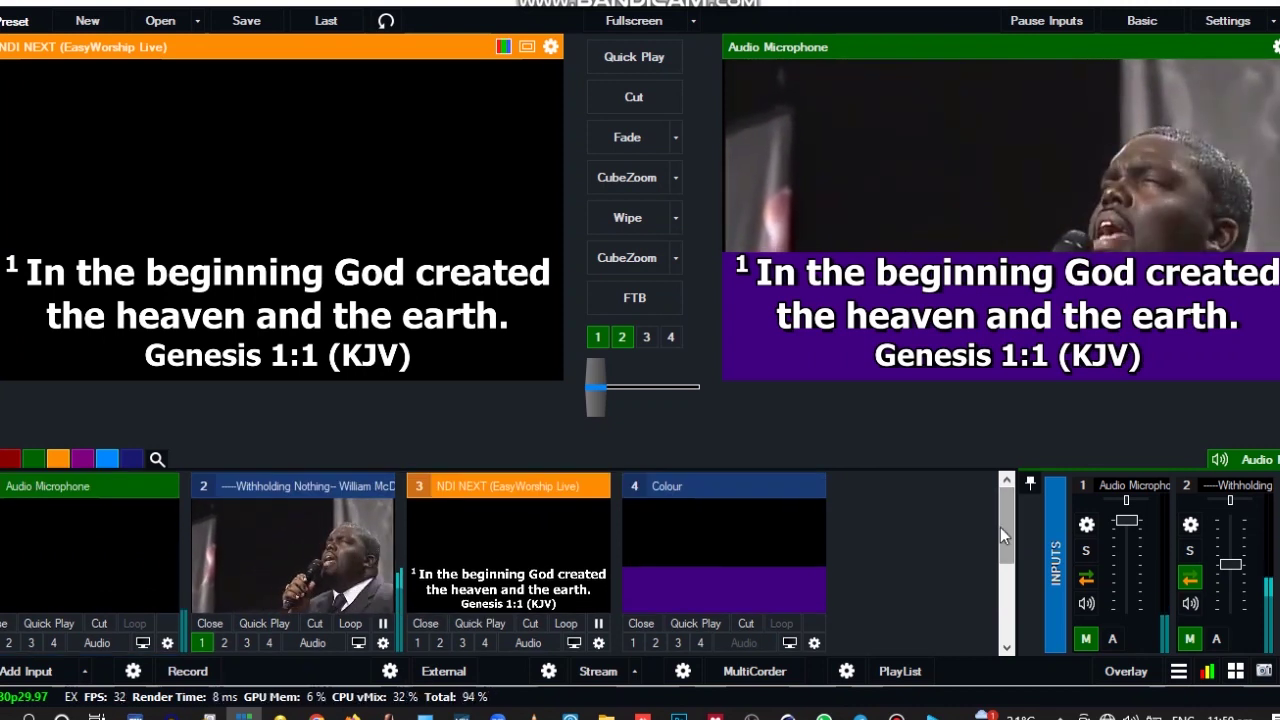